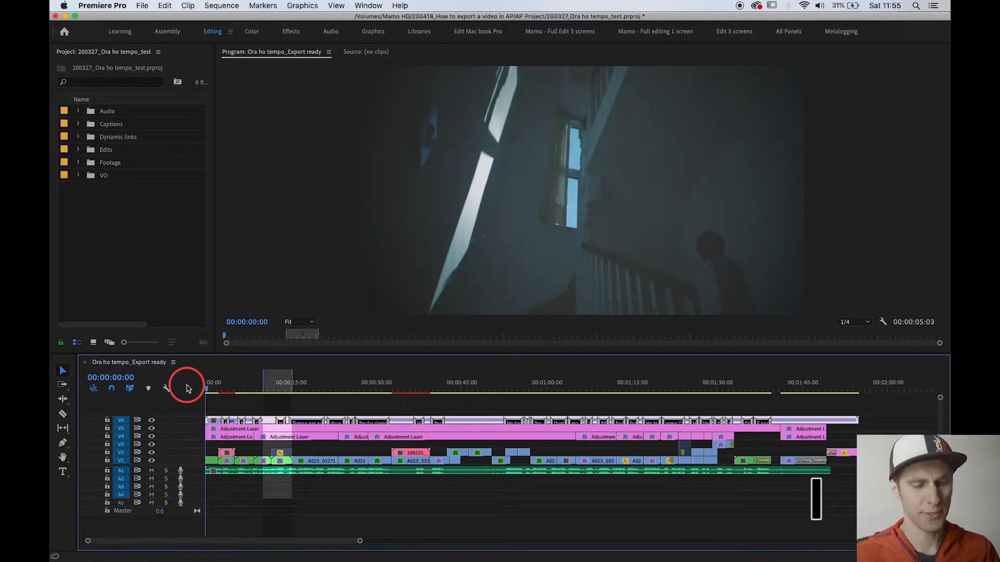
Mark the In point at the sequence's first frame and the Out point at its last frame, 00:01:54:23
key("i")
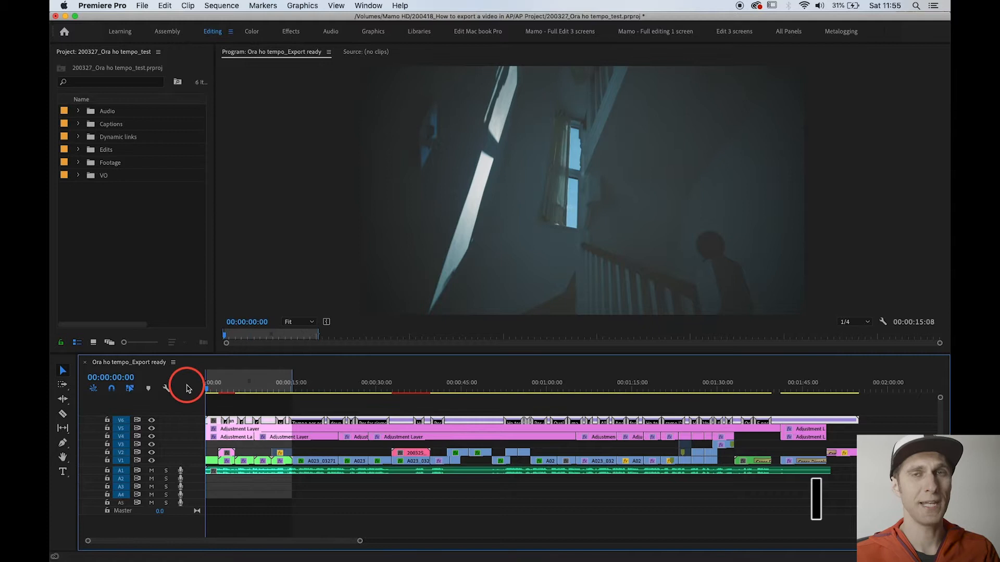
left_click(849, 389)
key("End")
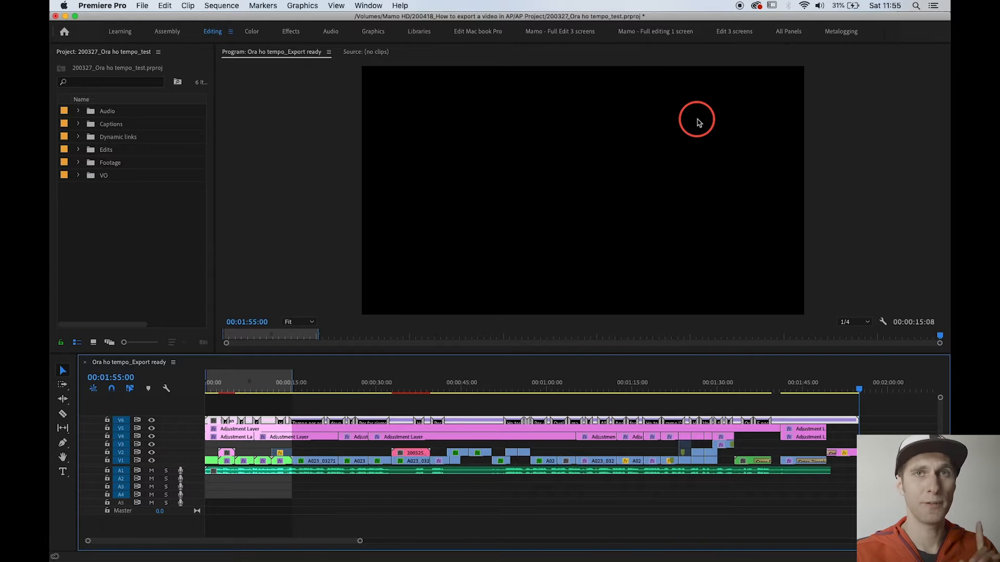
key("Left")
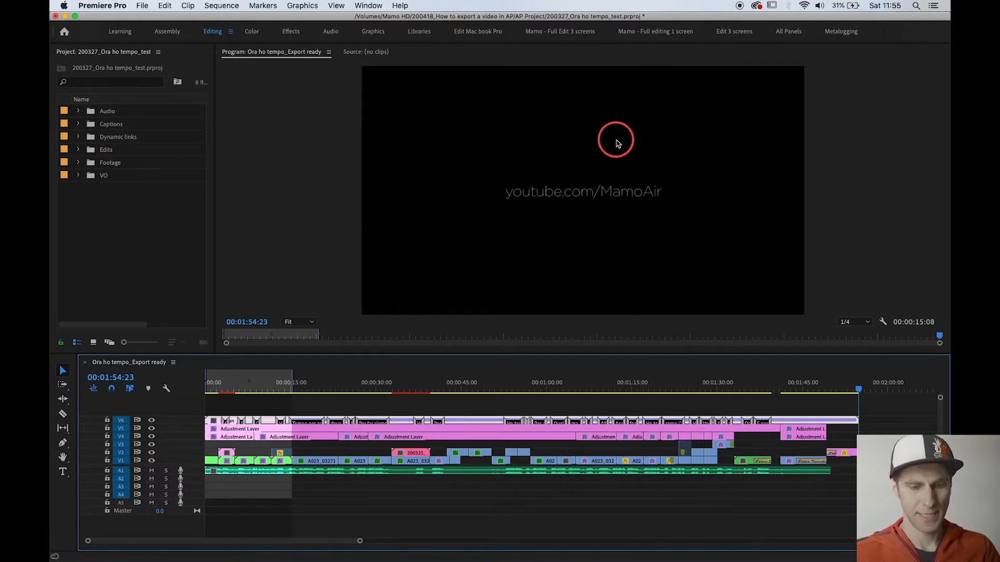
key("o")
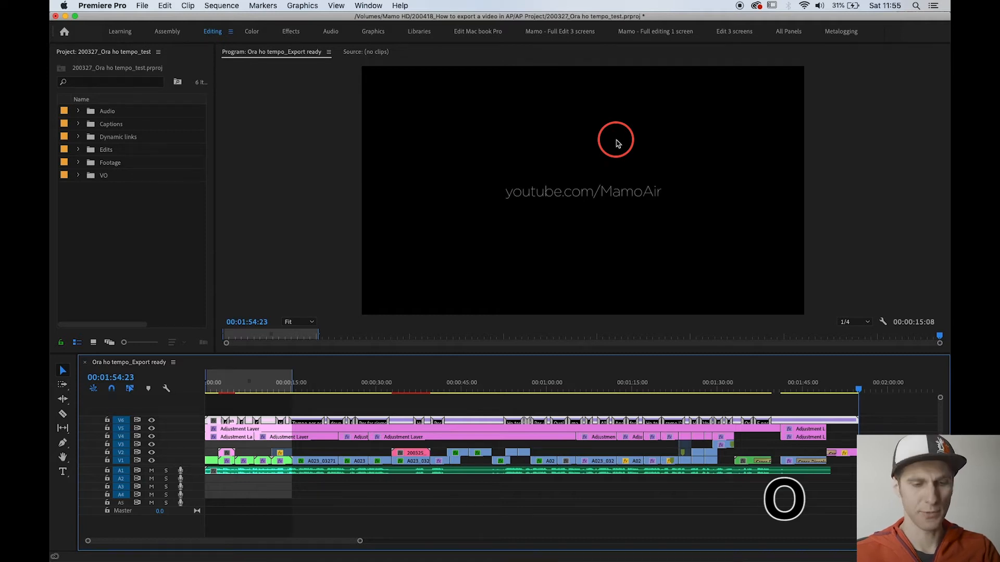
key("o")
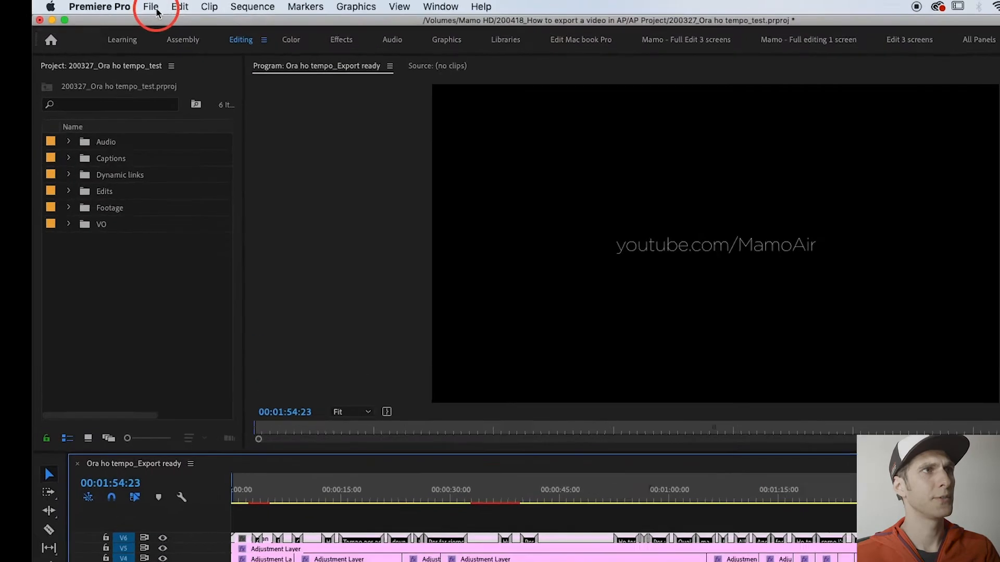
Open the media export settings for the sequence and choose H.264 as the format
left_click(147, 8)
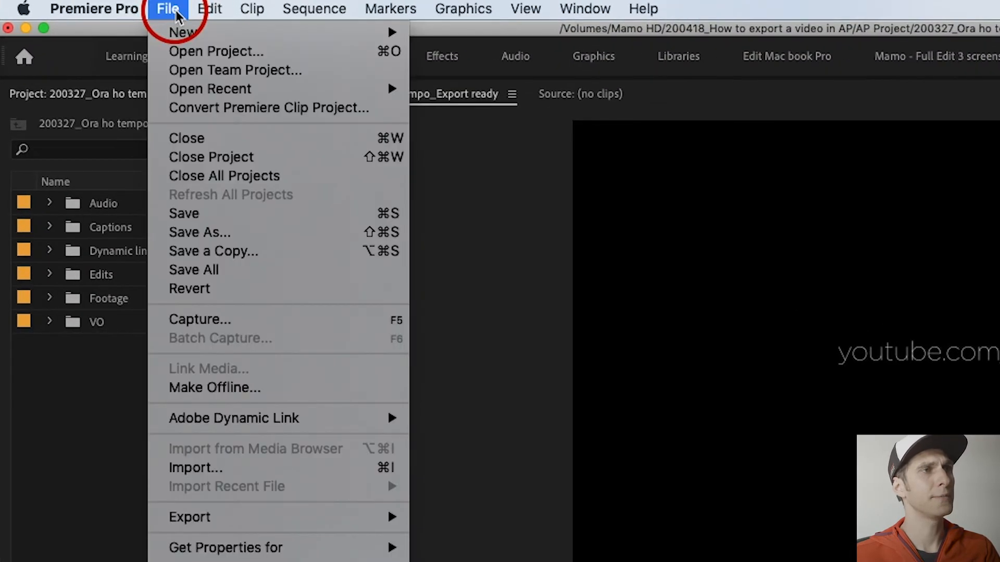
mouse_move(302, 524)
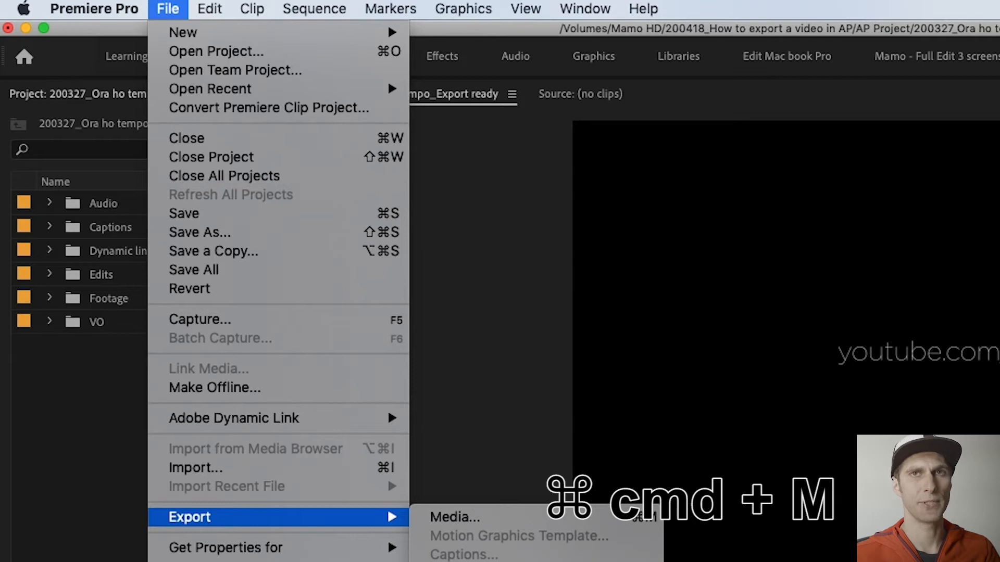
left_click(446, 401)
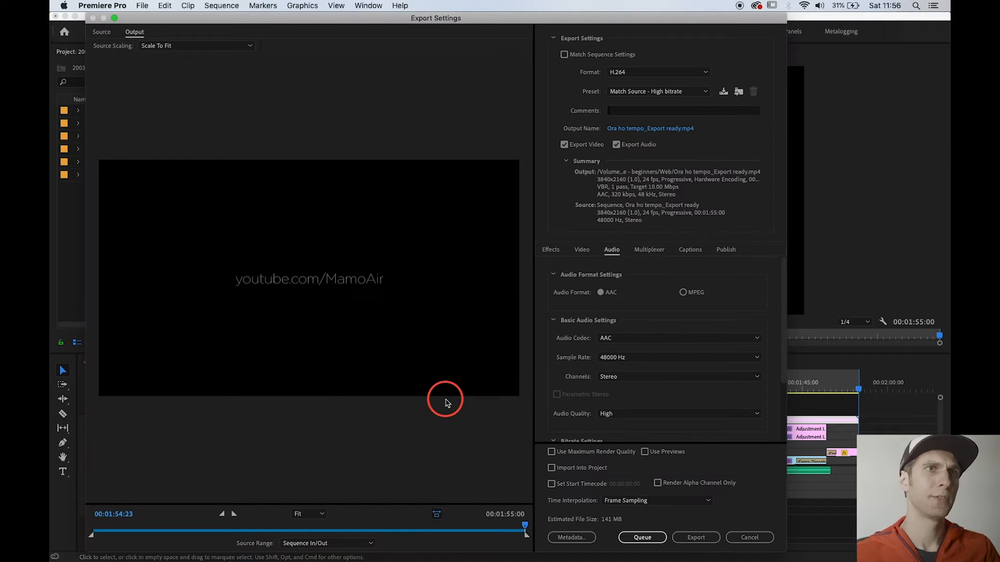
left_click(661, 73)
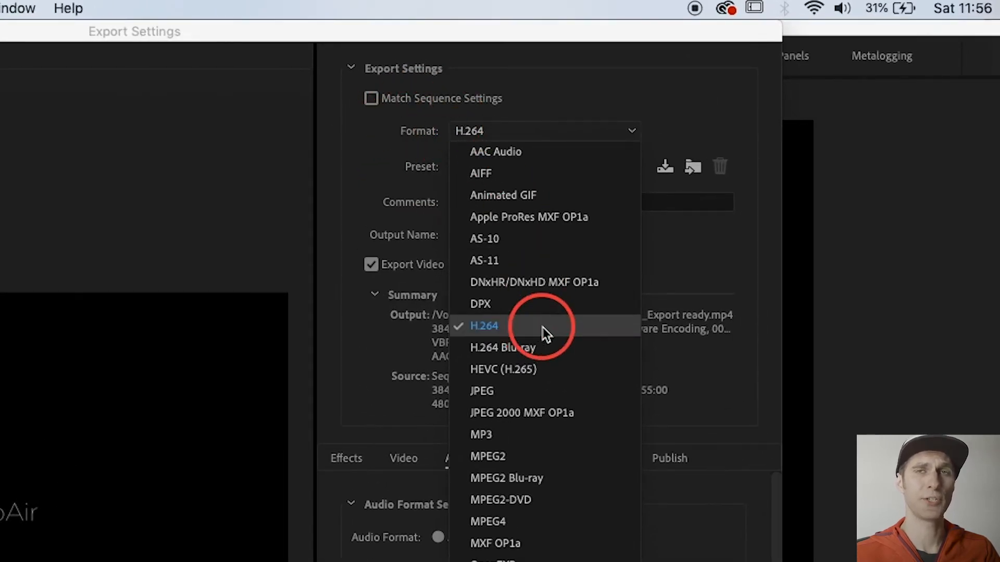
left_click(492, 331)
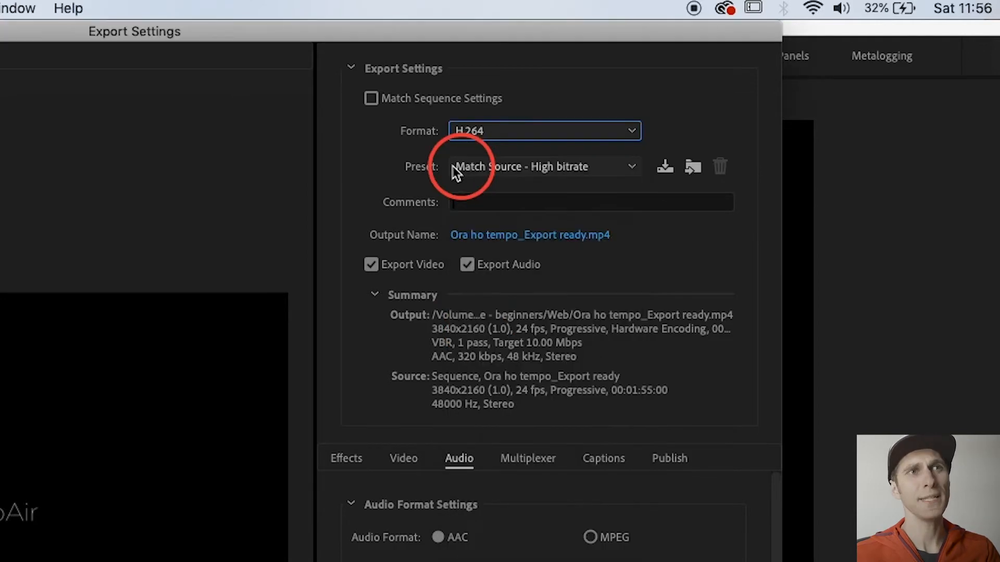
Look through the list of available H.264 export presets
left_click(544, 166)
scroll(550, 235, "up", 3)
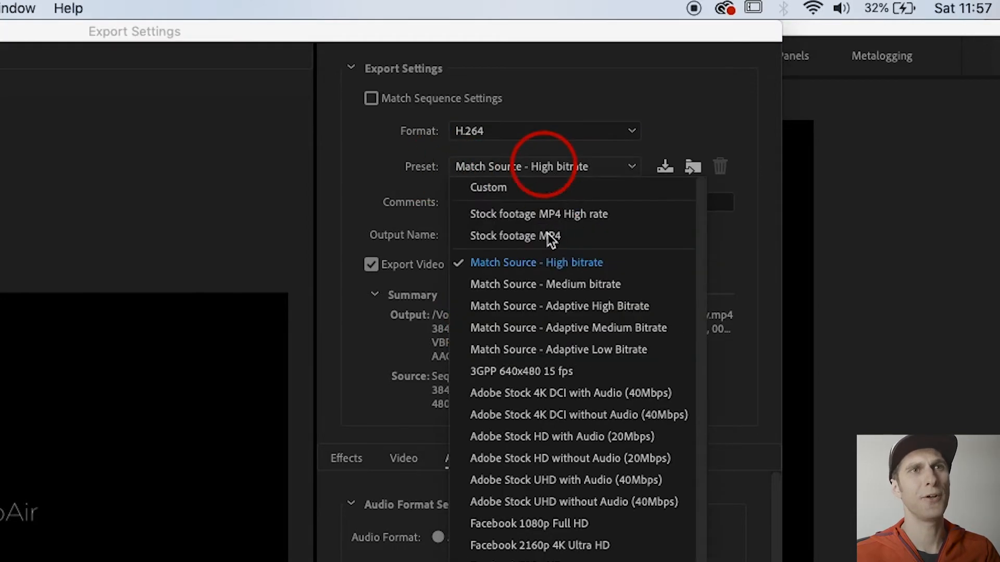
scroll(571, 380, "down", 4)
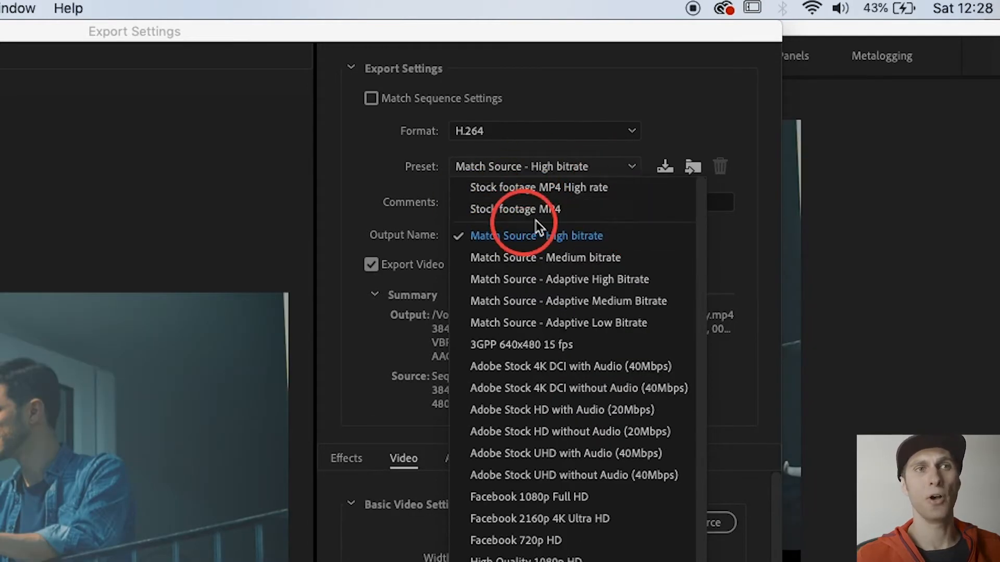
scroll(562, 244, "down", 3)
scroll(573, 242, "up", 3)
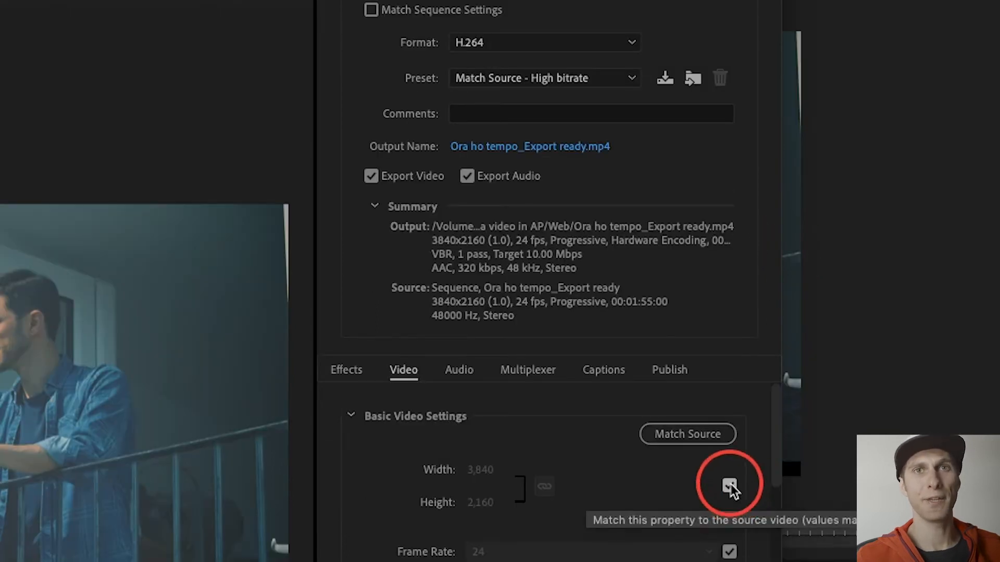
Unlink the frame size from the source video, and turn Export Audio off and back on
left_click(729, 486)
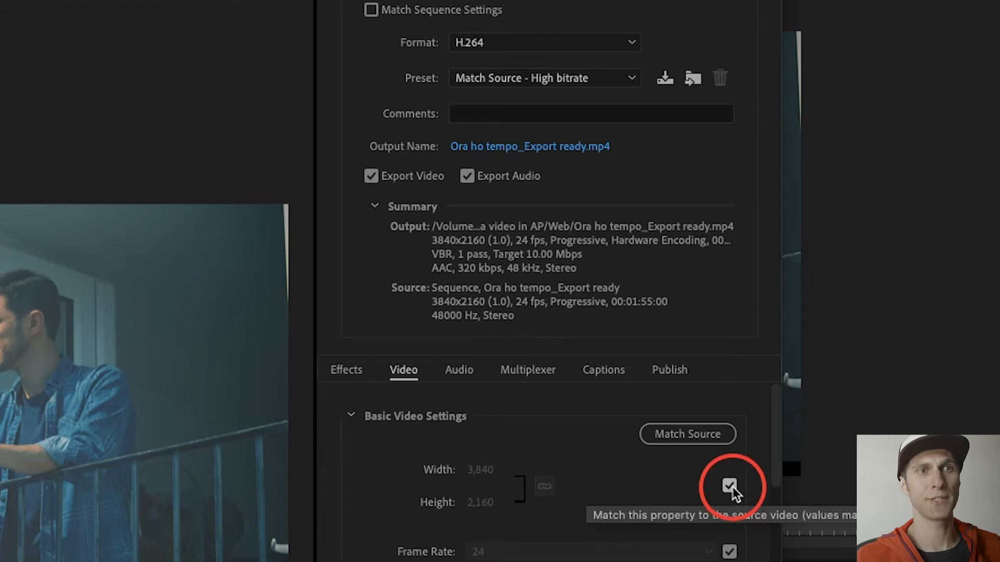
left_click(729, 487)
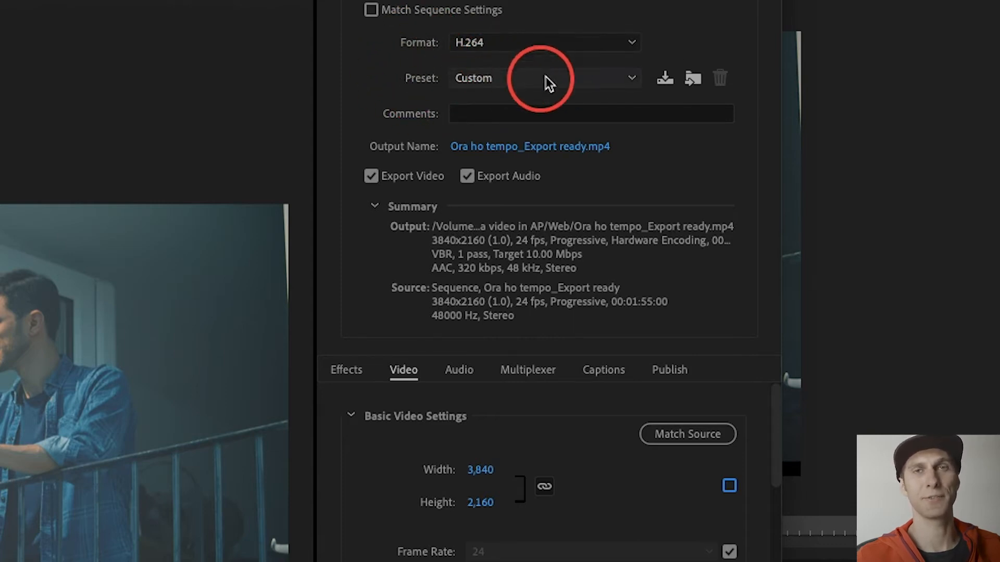
left_click(467, 176)
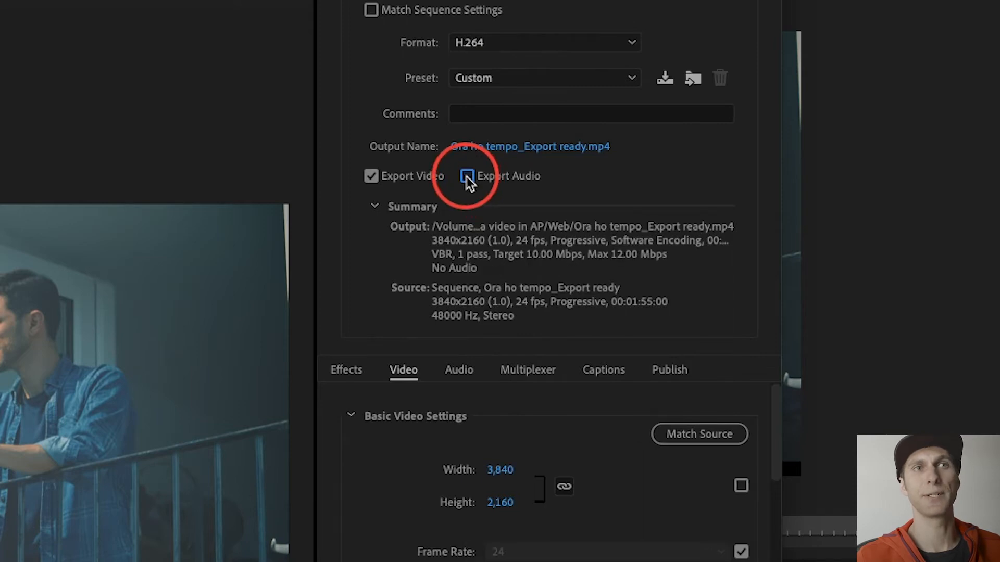
left_click(467, 177)
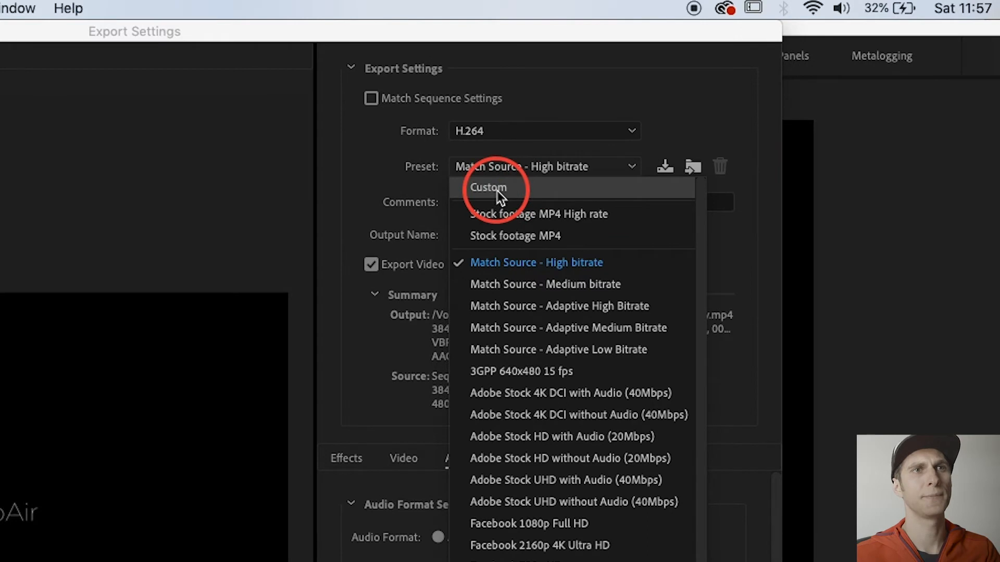
Choose the Custom preset and save the output as Ora ho tempo_Export ready in the 200418 export project's Web folder on Mamo HD
left_click(497, 190)
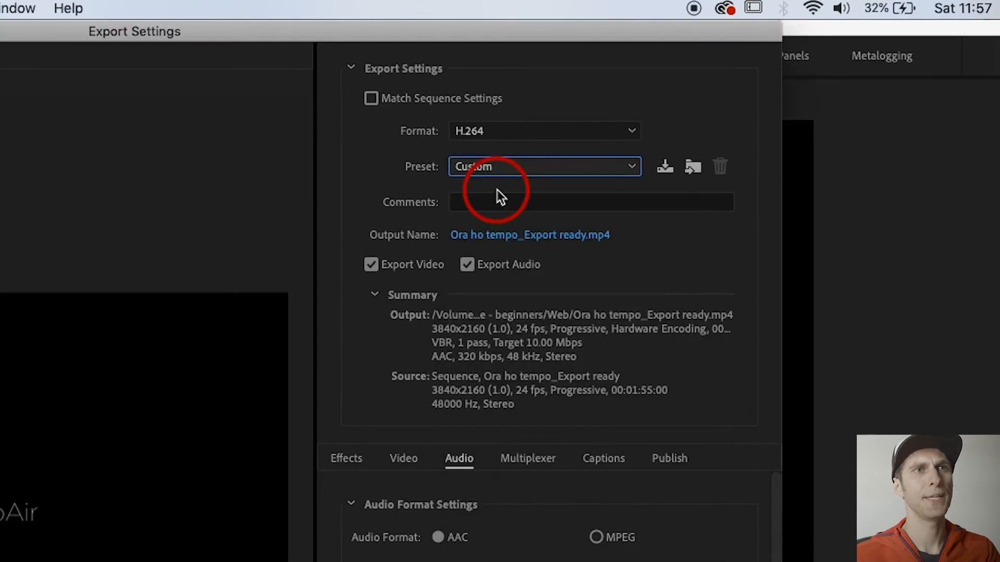
left_click(520, 236)
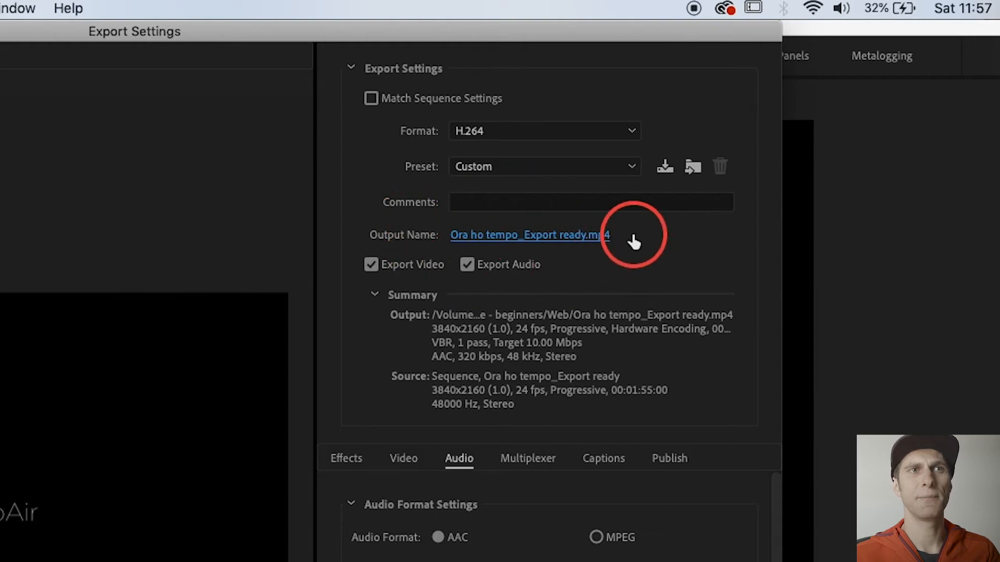
left_click(537, 236)
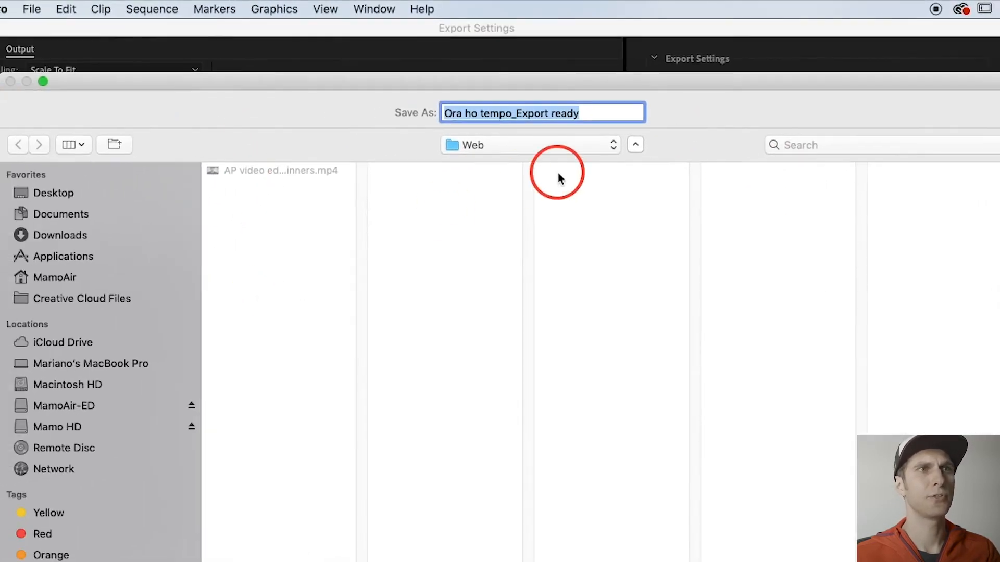
left_click(544, 147)
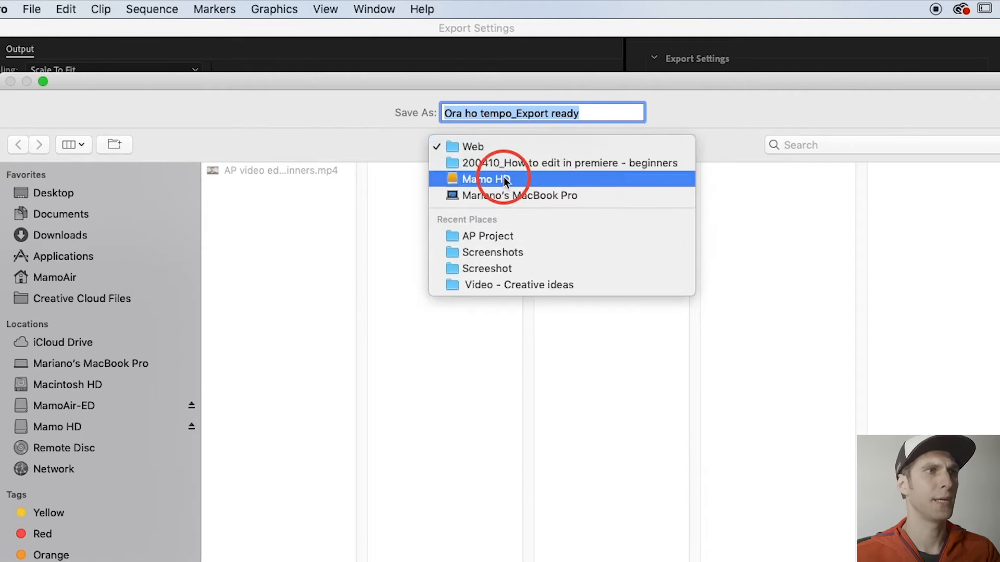
left_click(81, 432)
left_click(61, 430)
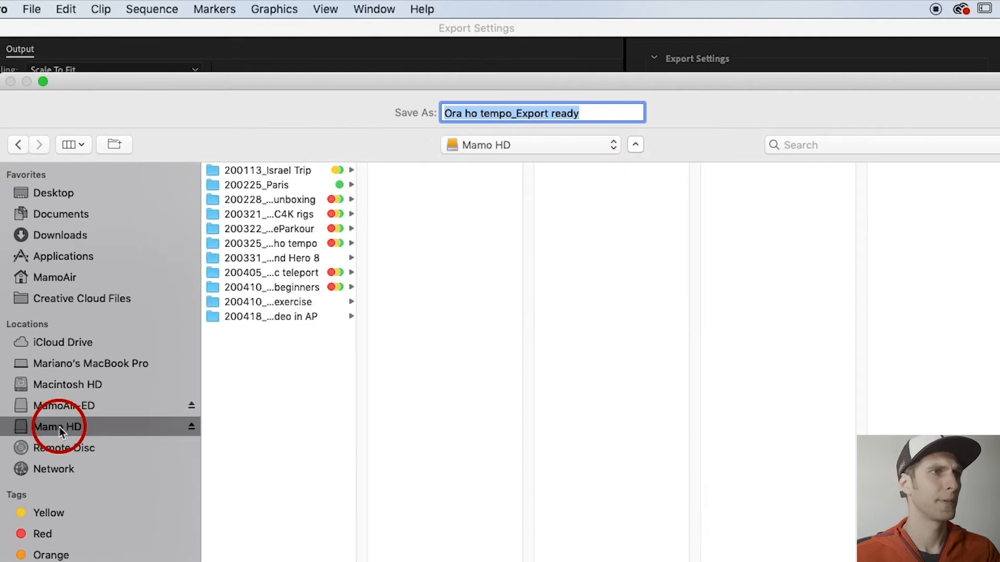
left_click(266, 316)
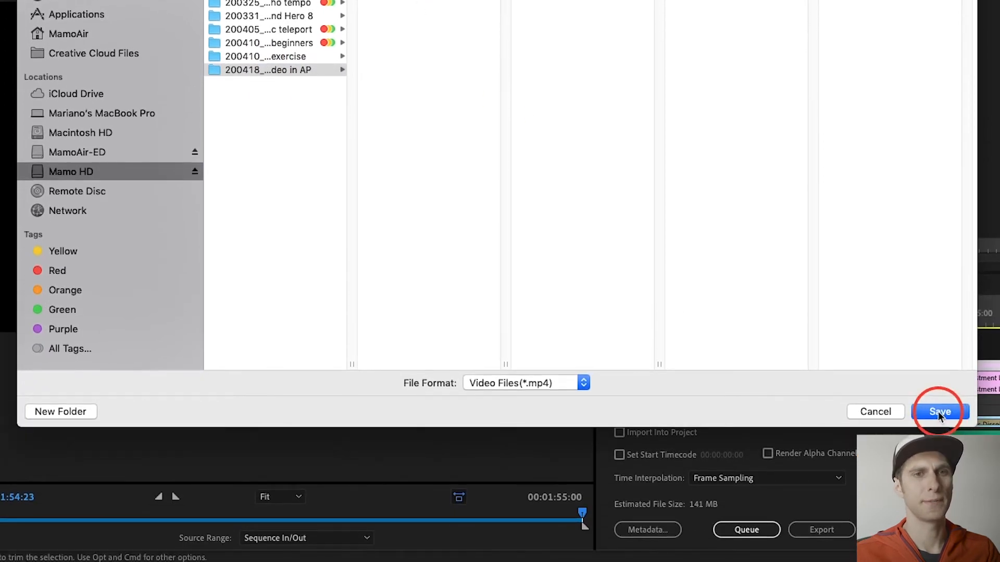
left_click(940, 413)
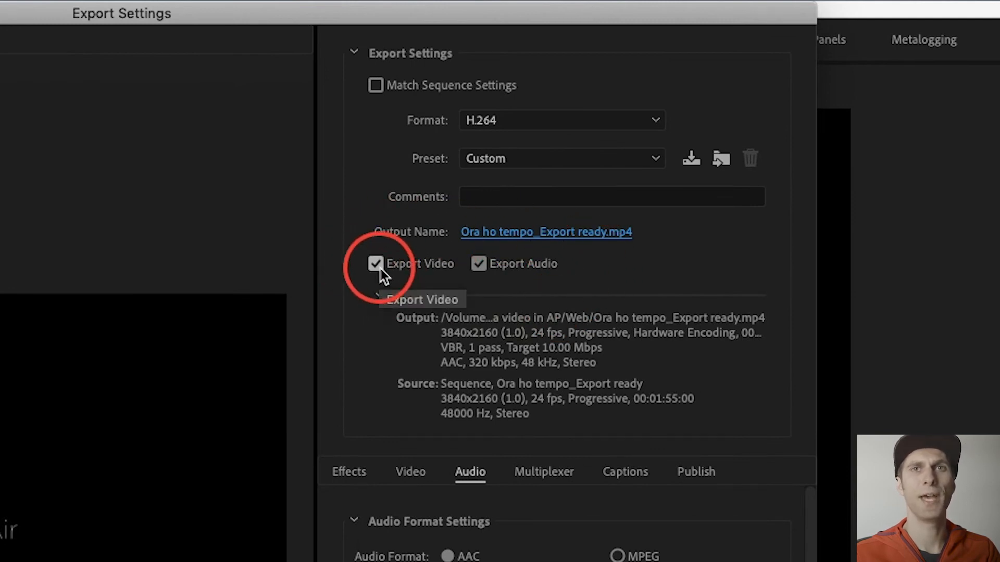
Turn the Export Audio option off and enable it again
left_click(478, 265)
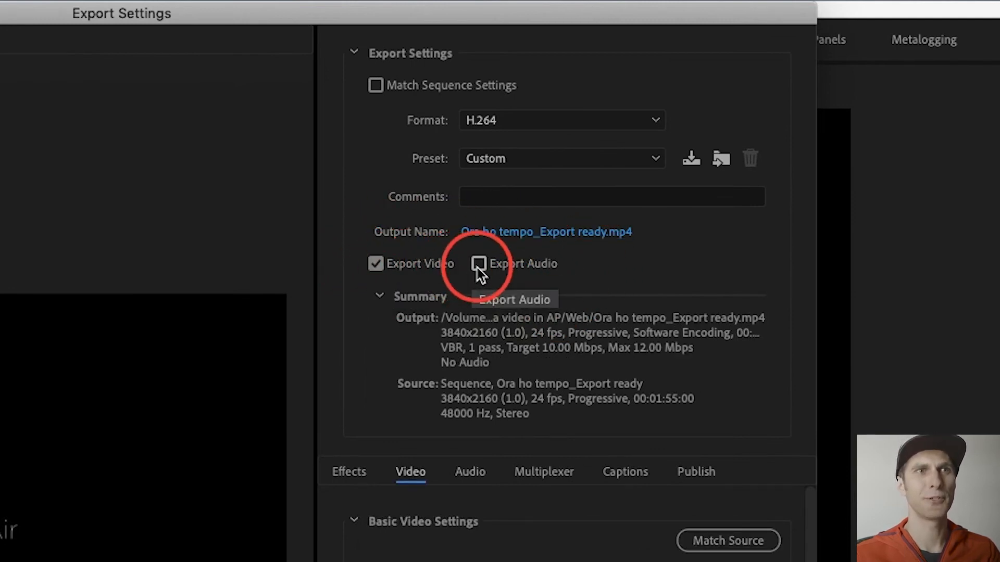
left_click(478, 265)
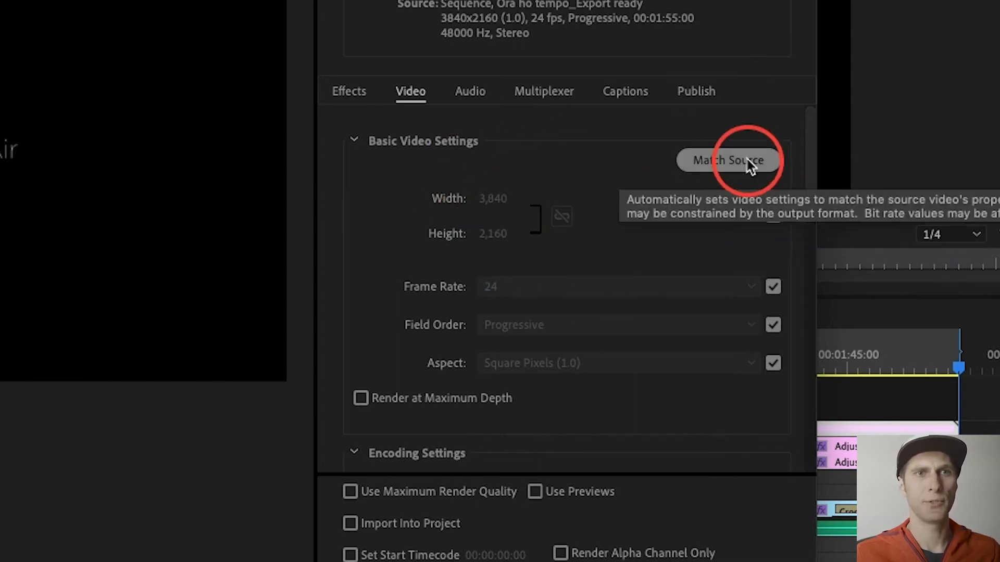
Unlink the frame size from the source, lock the width and height proportions, and set the width to 1920
left_click(773, 216)
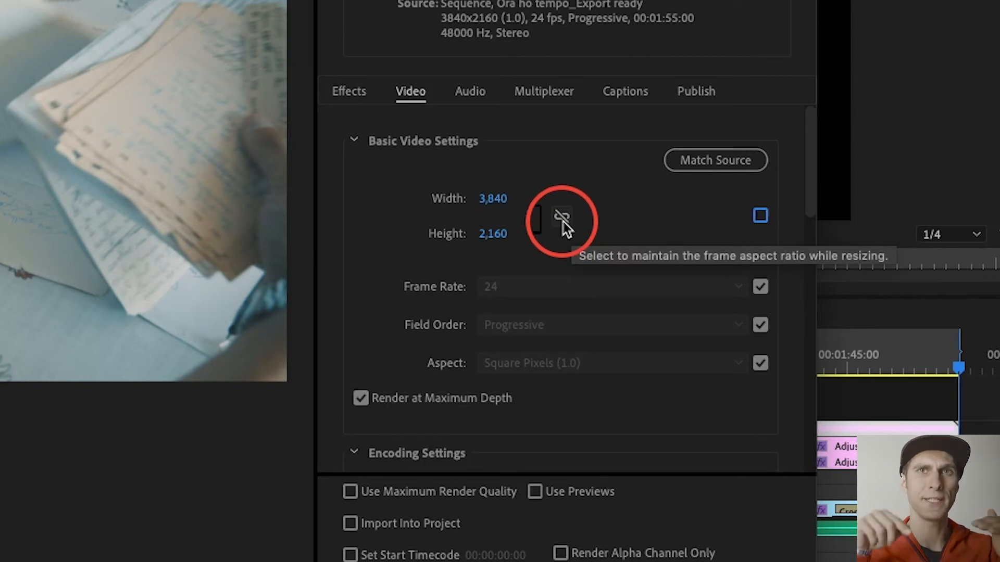
left_click(565, 219)
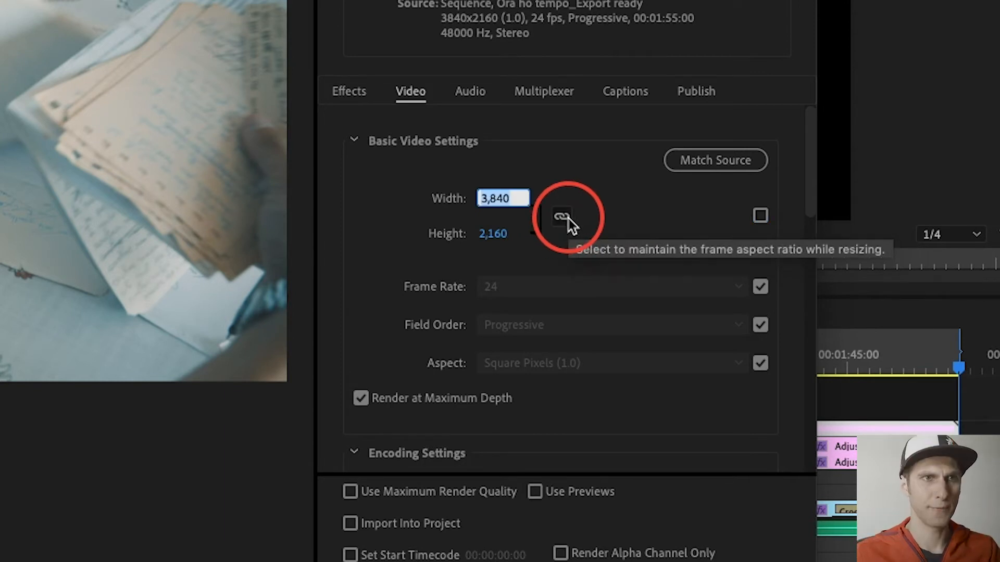
left_click(525, 199)
left_click_drag(526, 197, 410, 196)
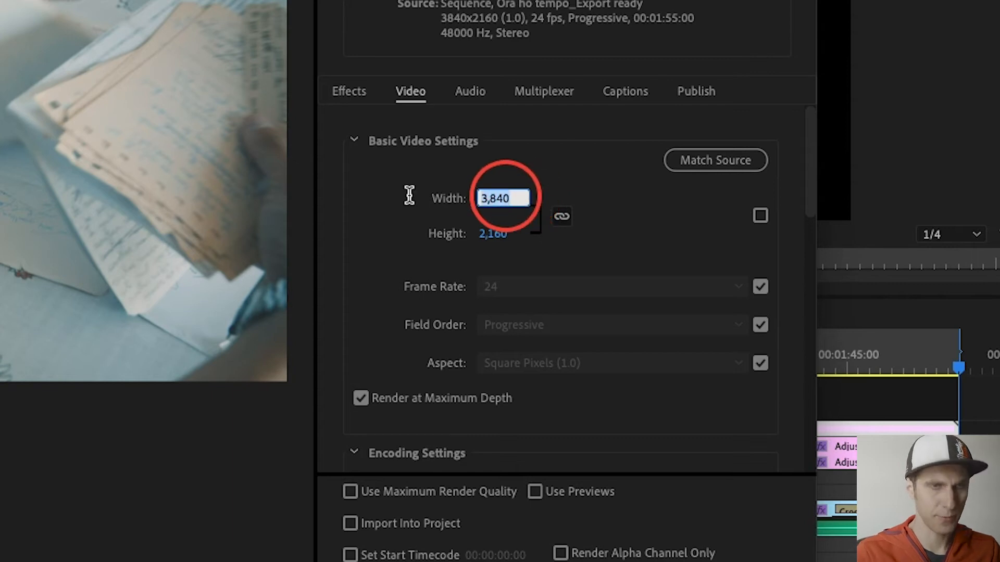
type("1,92")
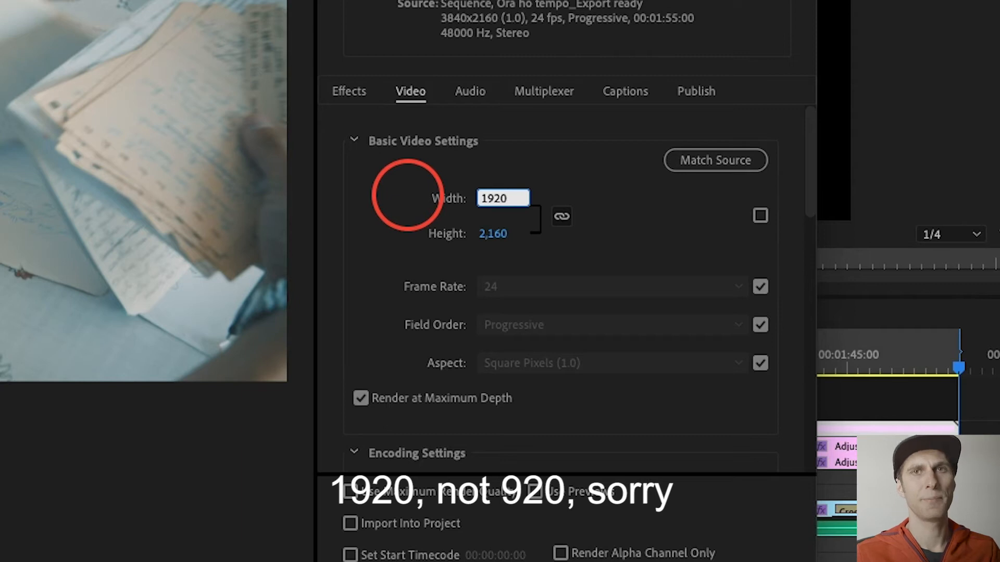
type("0")
key("Return")
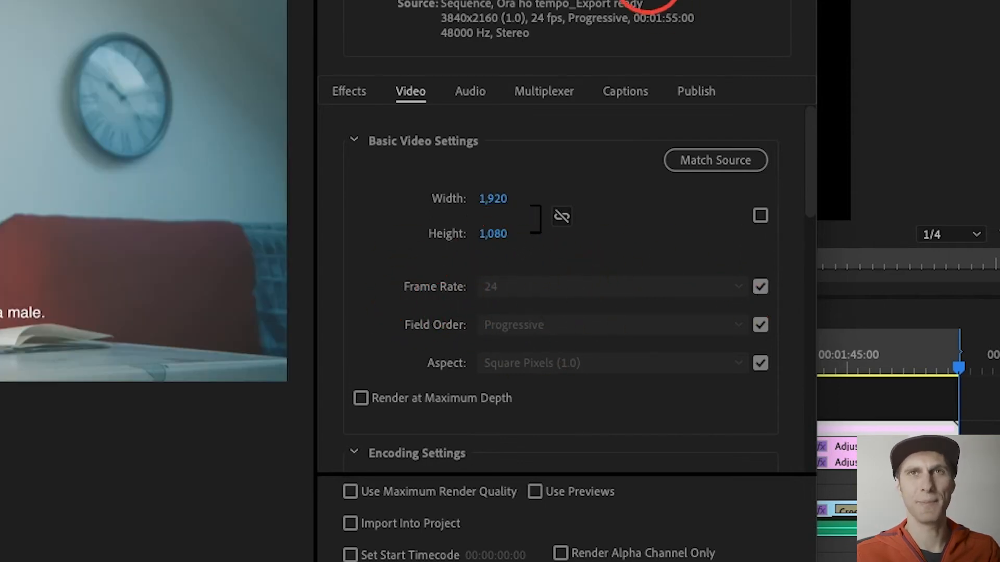
Unlink the pixel aspect from the source video and link it again
scroll(646, 156, "down", 2)
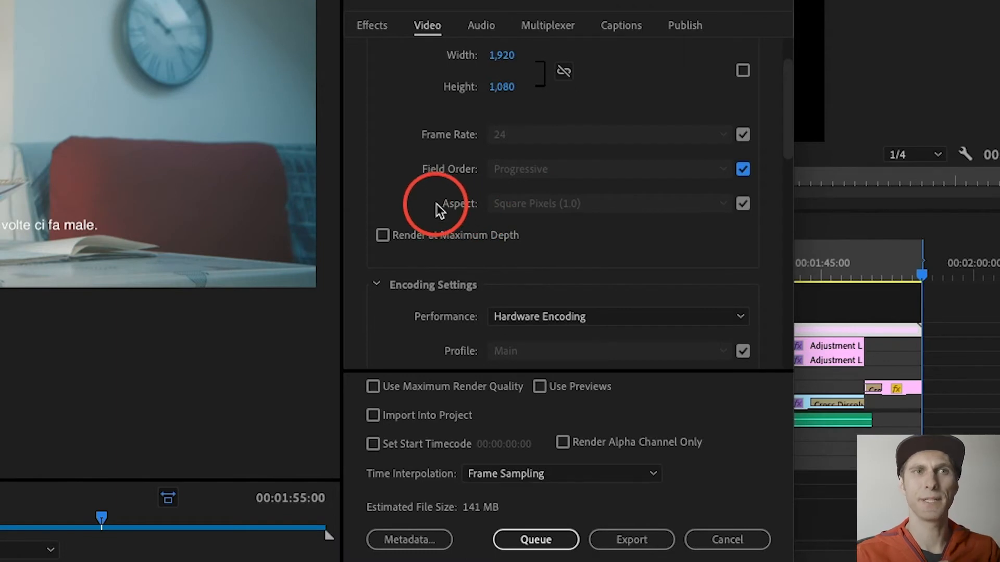
left_click(739, 206)
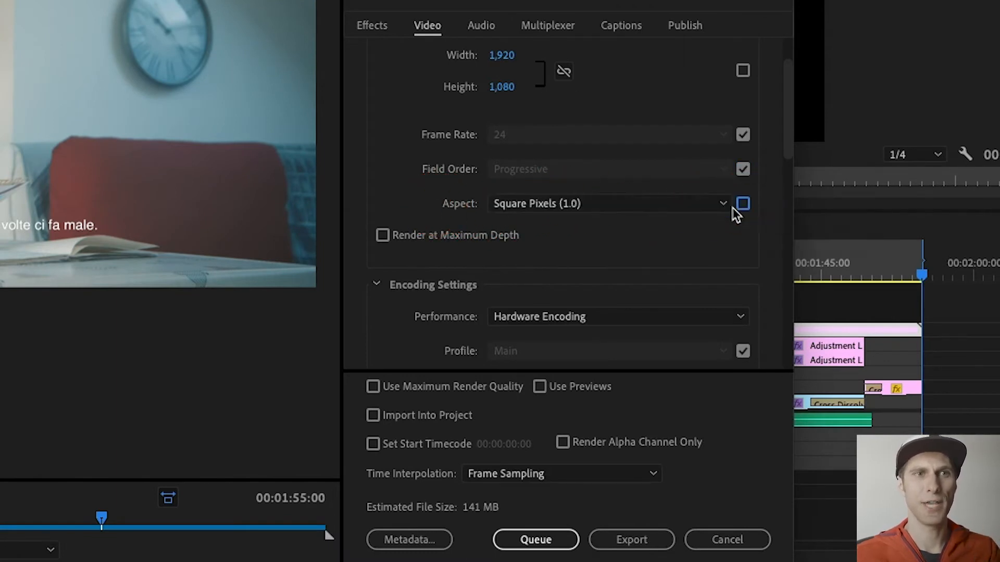
left_click(740, 205)
Enable Render at Maximum Depth in the basic video settings
scroll(406, 125, "down", 4)
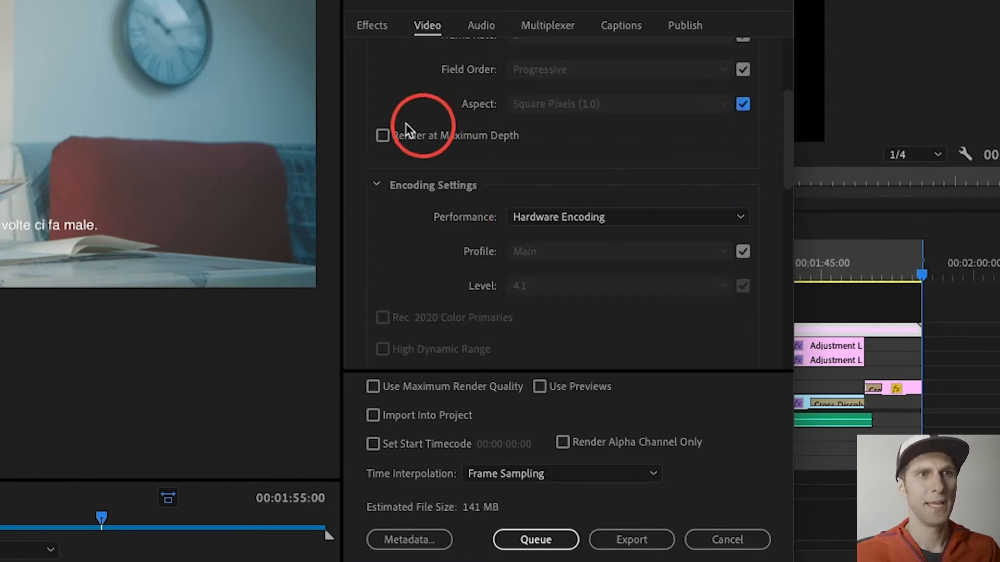
left_click(435, 139)
scroll(439, 160, "down", 2)
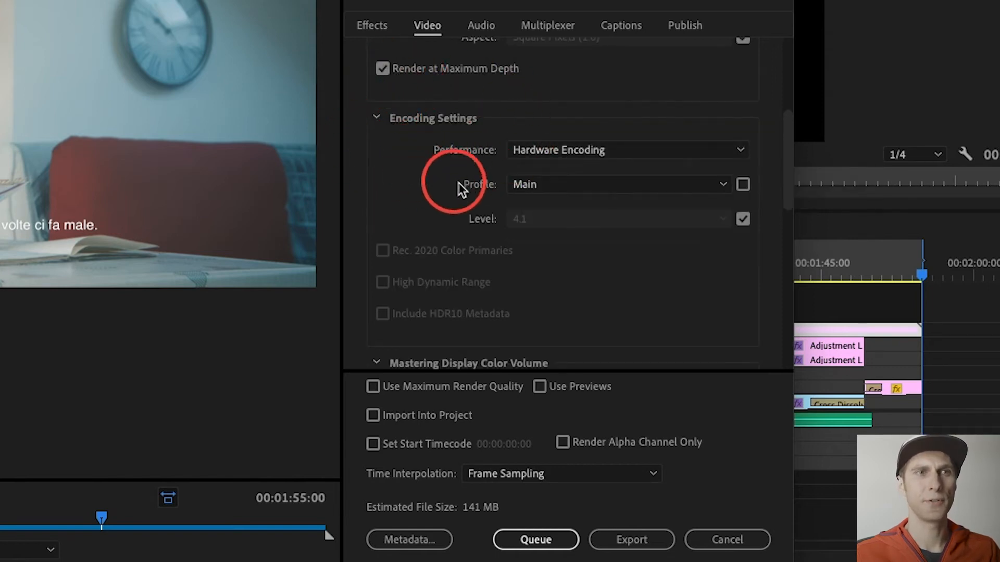
Set the encoding profile to High10 in the video encoding settings
left_click(688, 156)
left_click(687, 157)
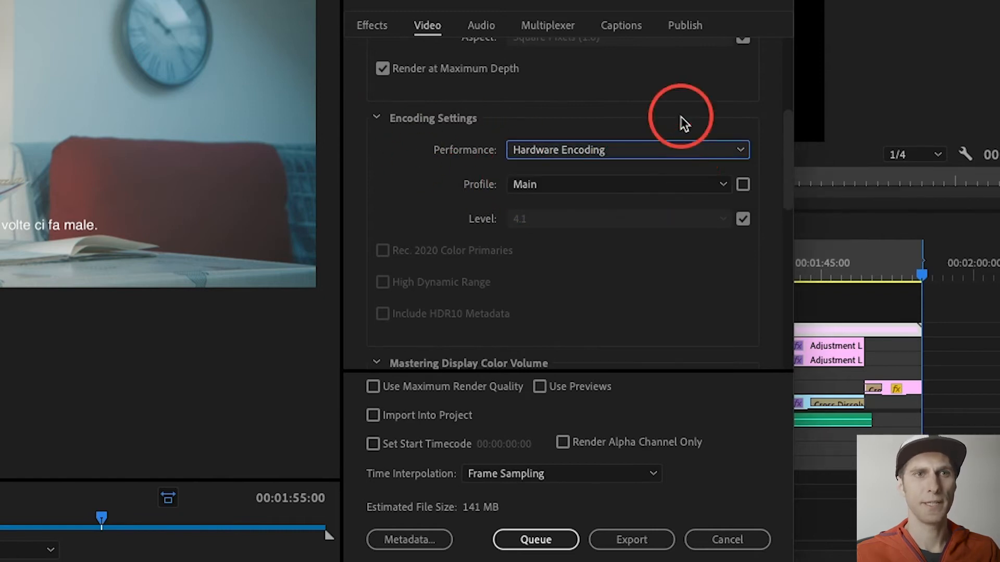
left_click(714, 189)
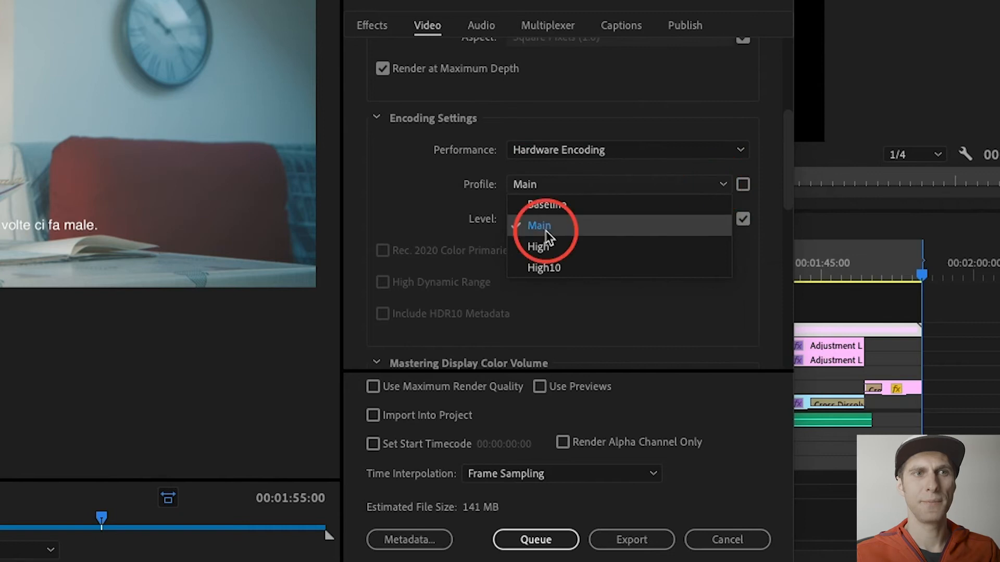
left_click(555, 269)
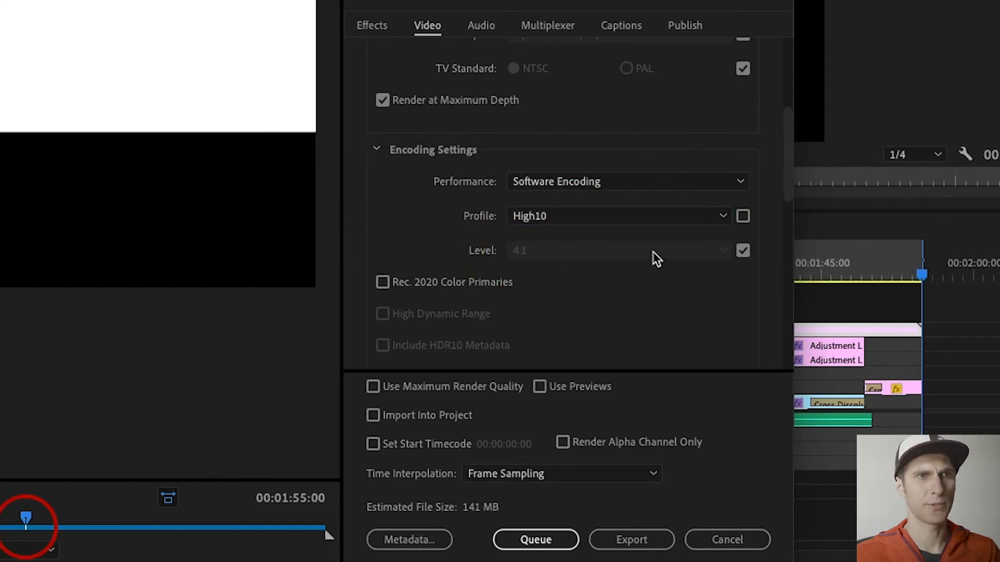
Set the bitrate encoding to VBR, 2 pass in the bitrate settings
scroll(607, 350, "down", 4)
scroll(605, 308, "down", 7)
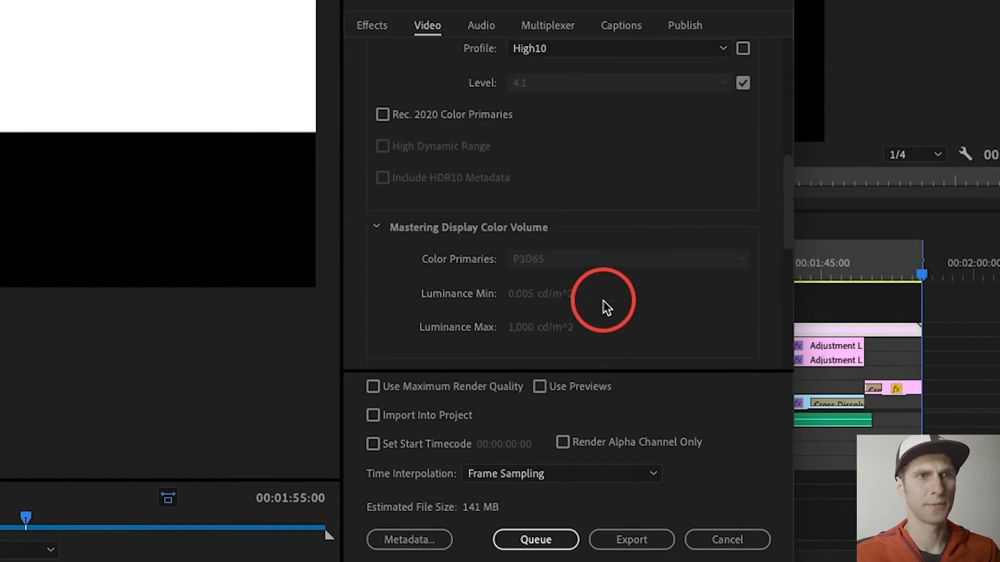
scroll(614, 268, "down", 4)
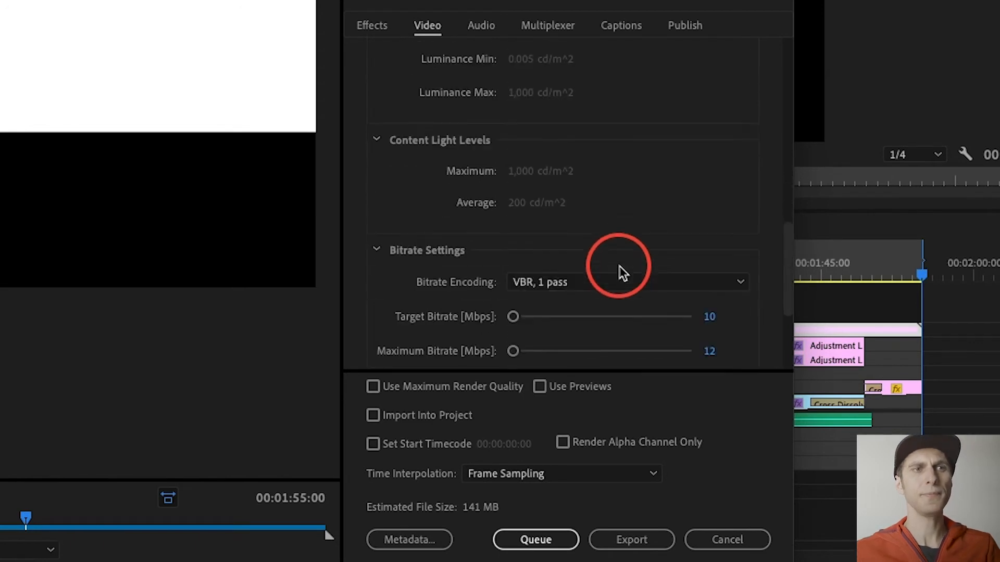
scroll(620, 268, "up", 1)
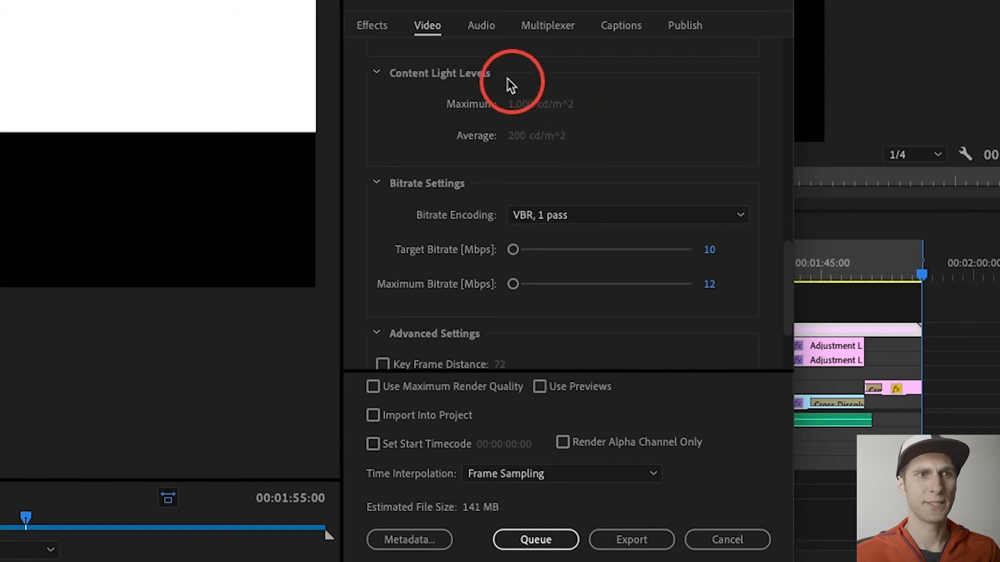
scroll(638, 151, "down", 2)
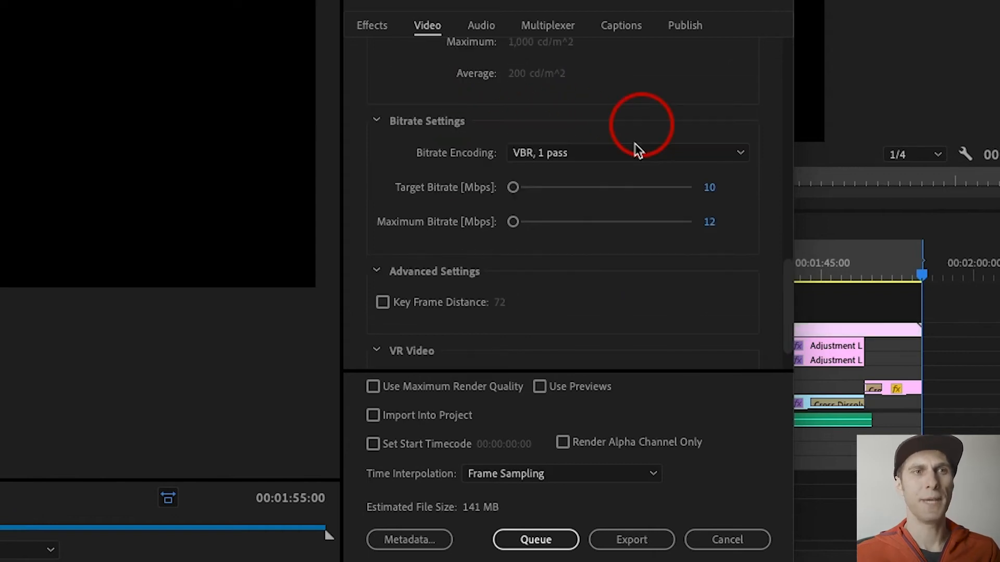
left_click(648, 160)
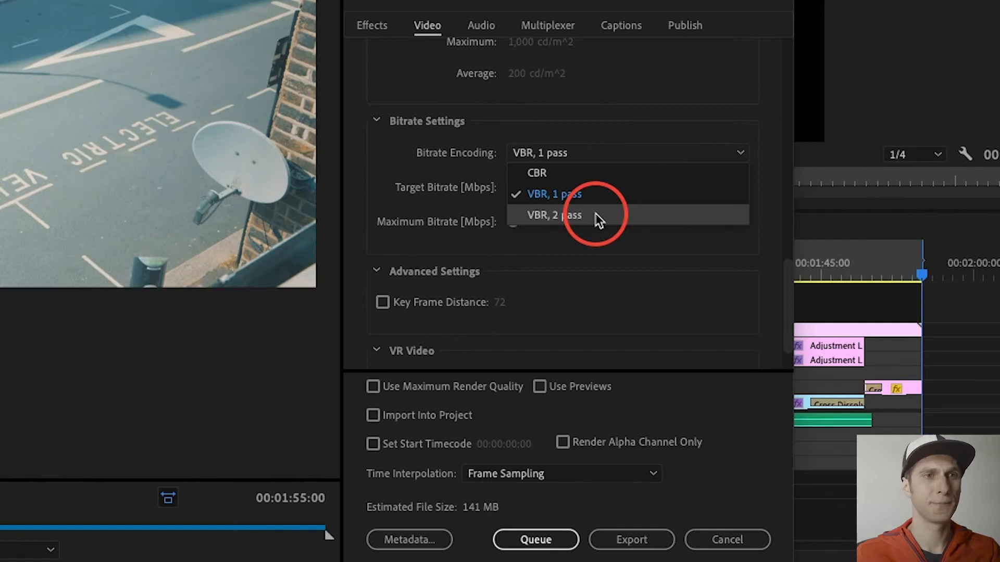
left_click(597, 217)
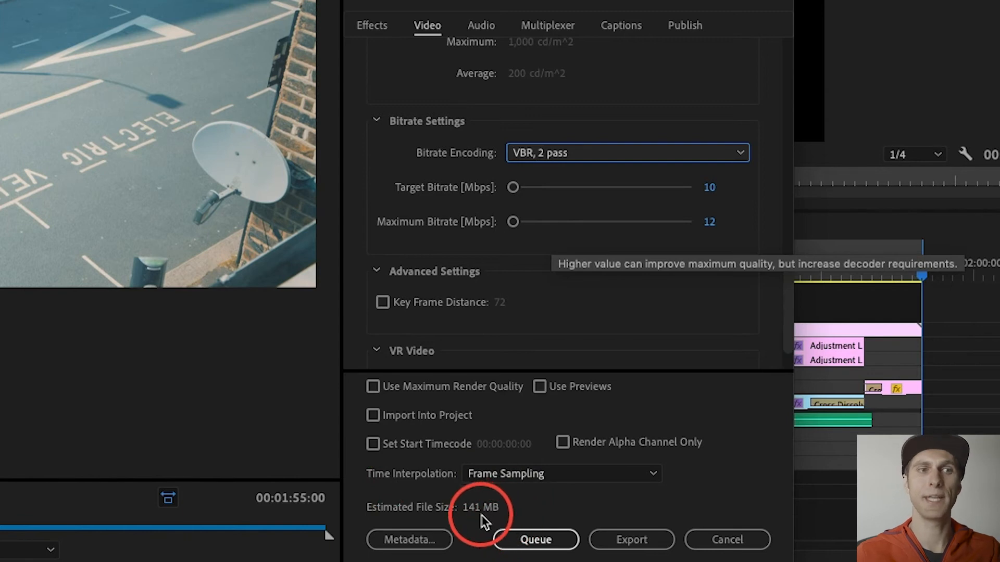
Raise the maximum bitrate and set the target bitrate to 70 Mbps
mouse_move(513, 222)
left_mouse_down()
mouse_move(537, 222)
mouse_move(520, 223)
left_mouse_up()
left_click(513, 187)
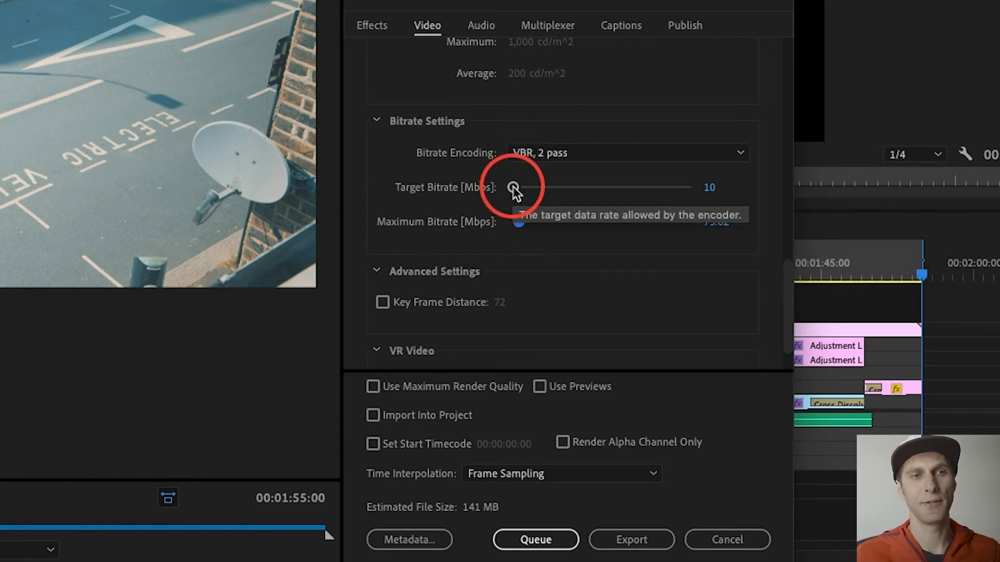
mouse_move(513, 188)
left_mouse_down()
mouse_move(532, 187)
mouse_move(524, 189)
left_mouse_up()
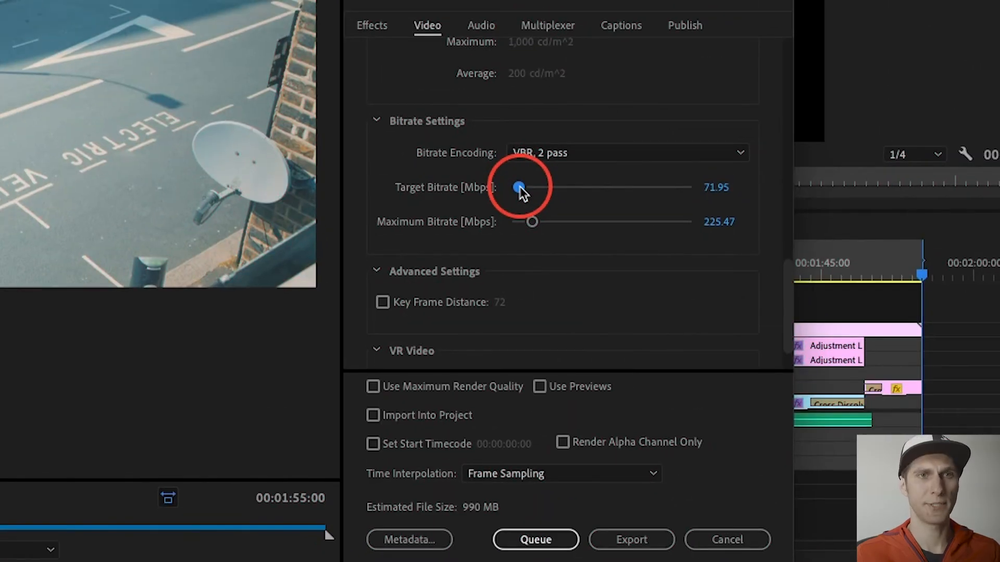
left_click(710, 188)
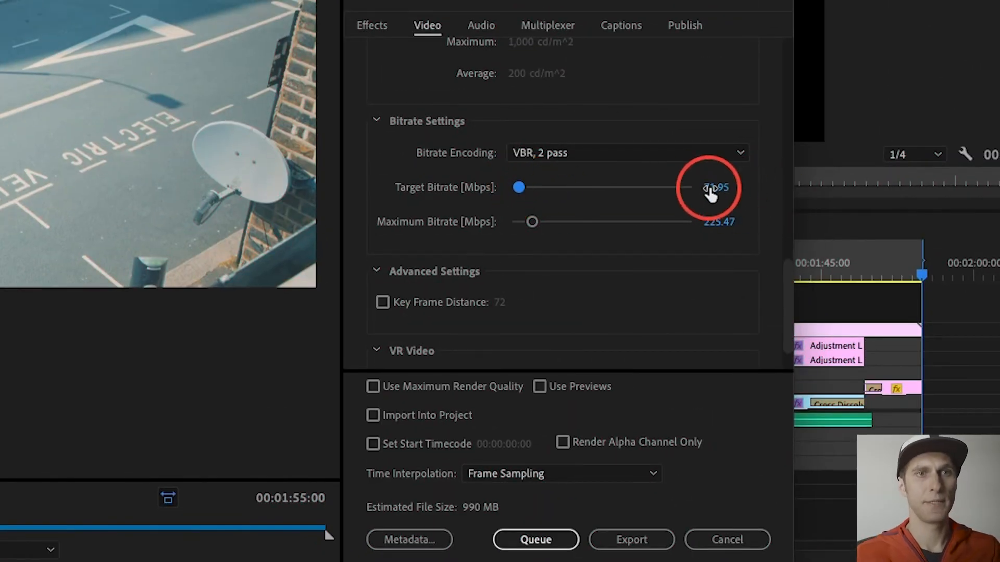
type("70")
key("Return")
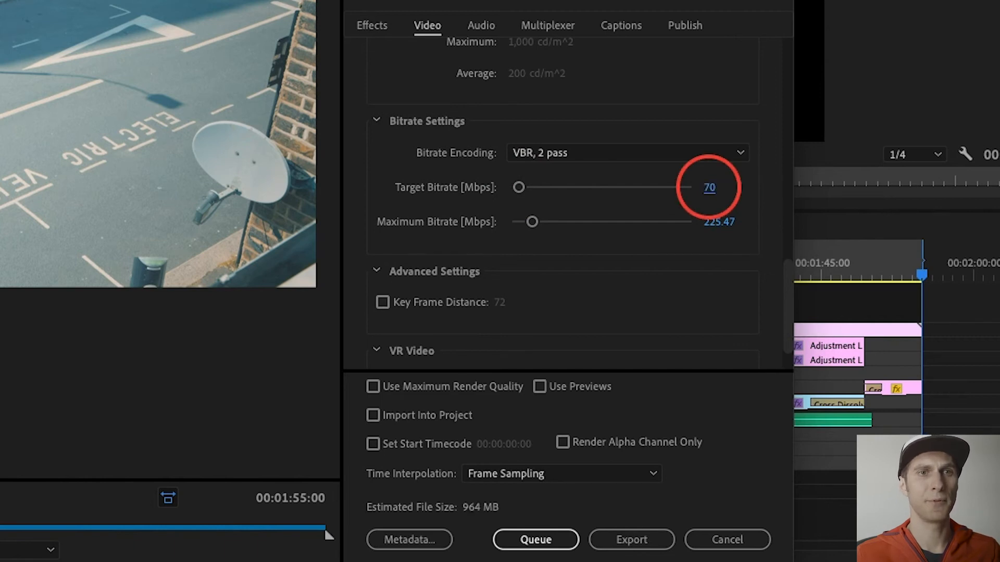
Set the maximum bitrate to 100 Mbps
left_click_drag(532, 222, 525, 222)
left_click(720, 222)
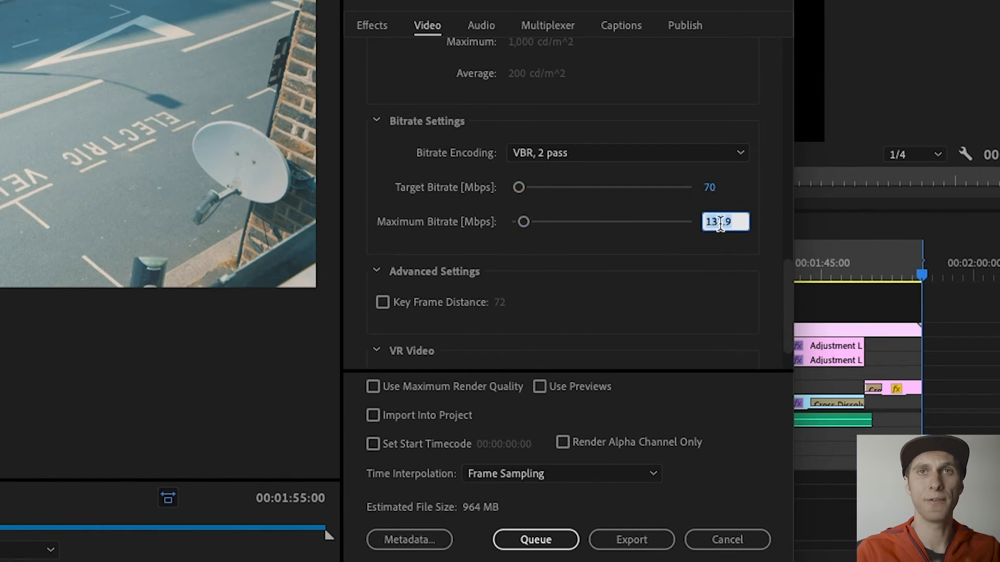
type("100")
key("Return")
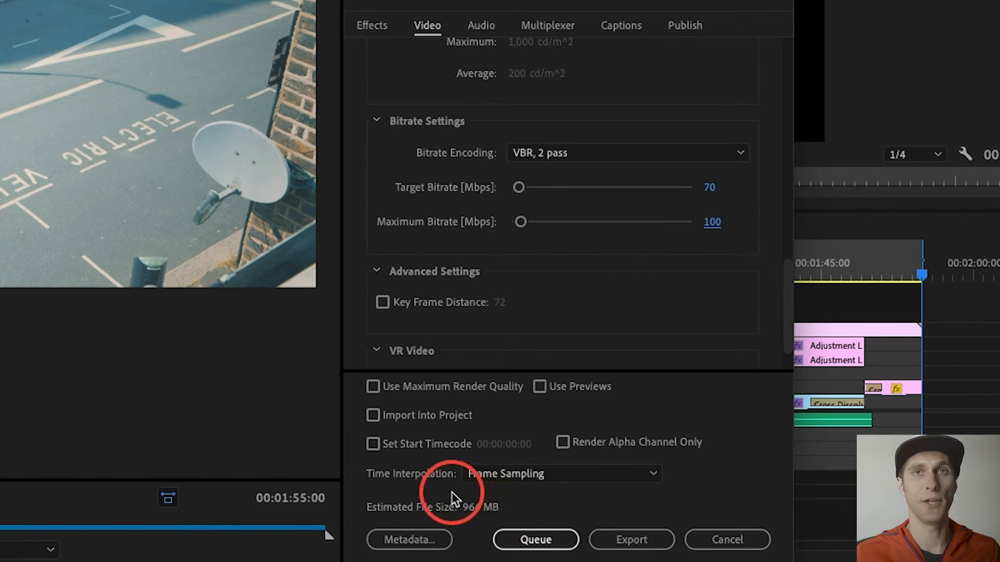
Enable Use Maximum Render Quality for the export
scroll(595, 294, "down", 2)
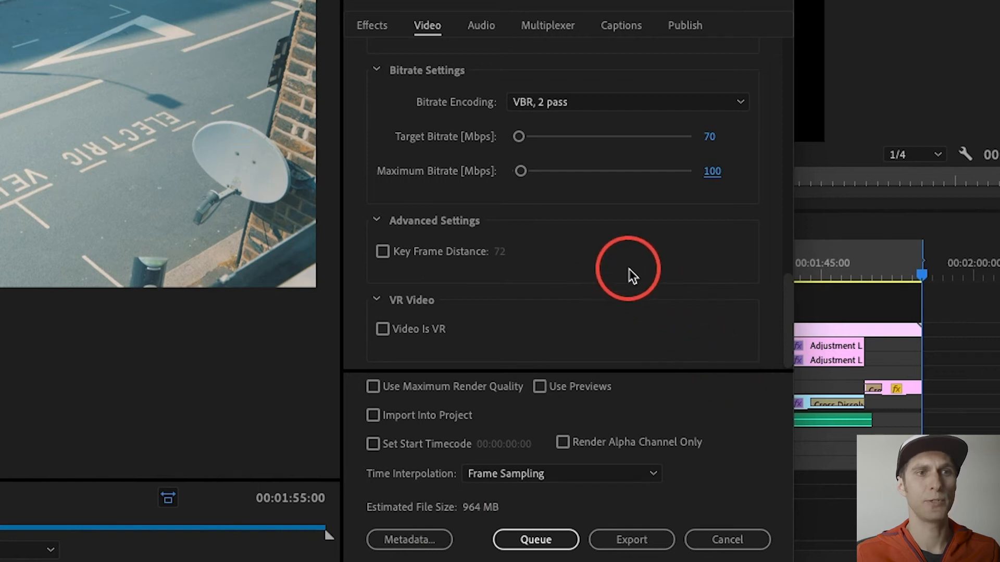
left_click(377, 391)
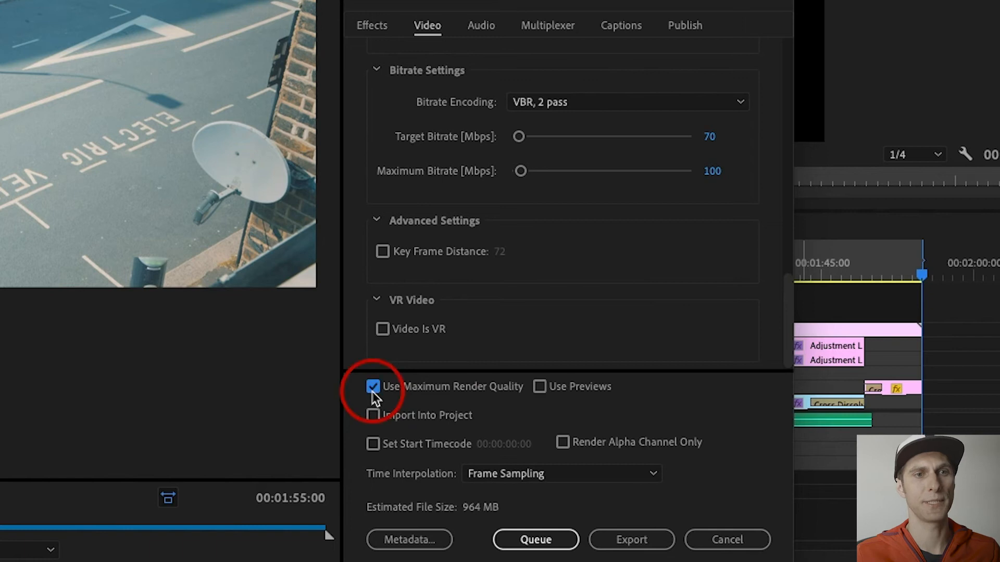
scroll(580, 61, "up", 3)
scroll(580, 65, "up", 6)
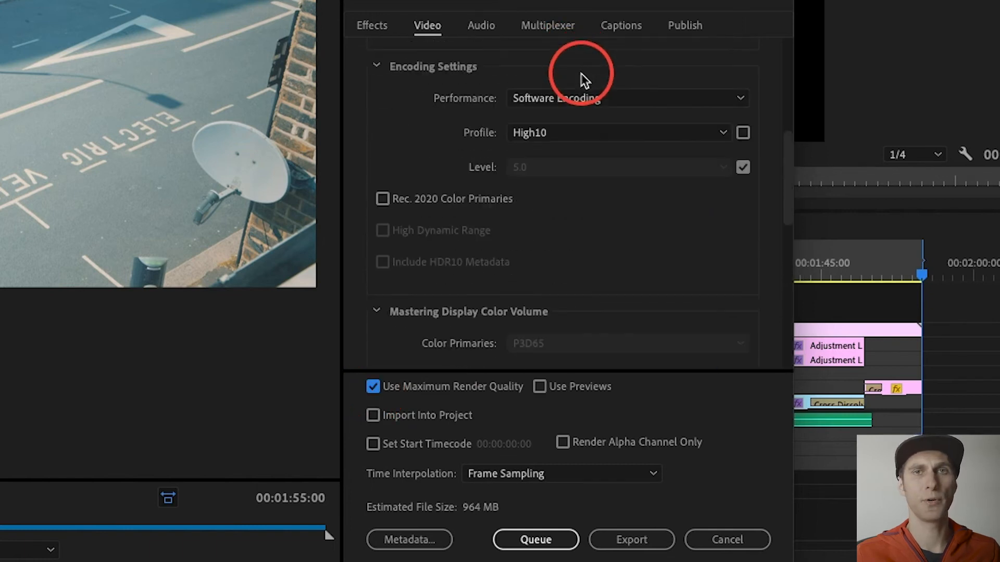
Review the audio export settings, and send the export to the Adobe Media Encoder queue and start encoding it
left_click(480, 28)
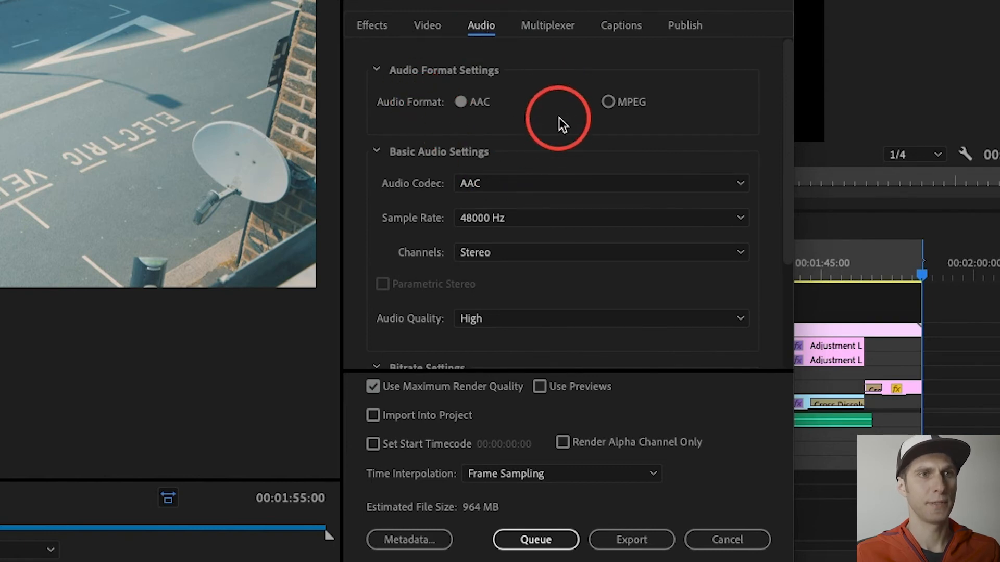
scroll(559, 123, "down", 1)
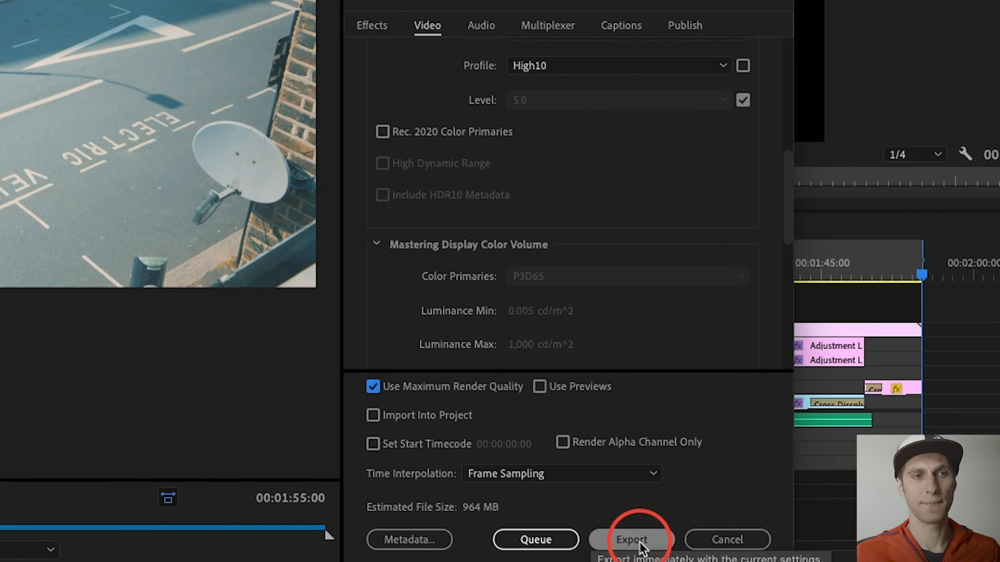
left_click(536, 539)
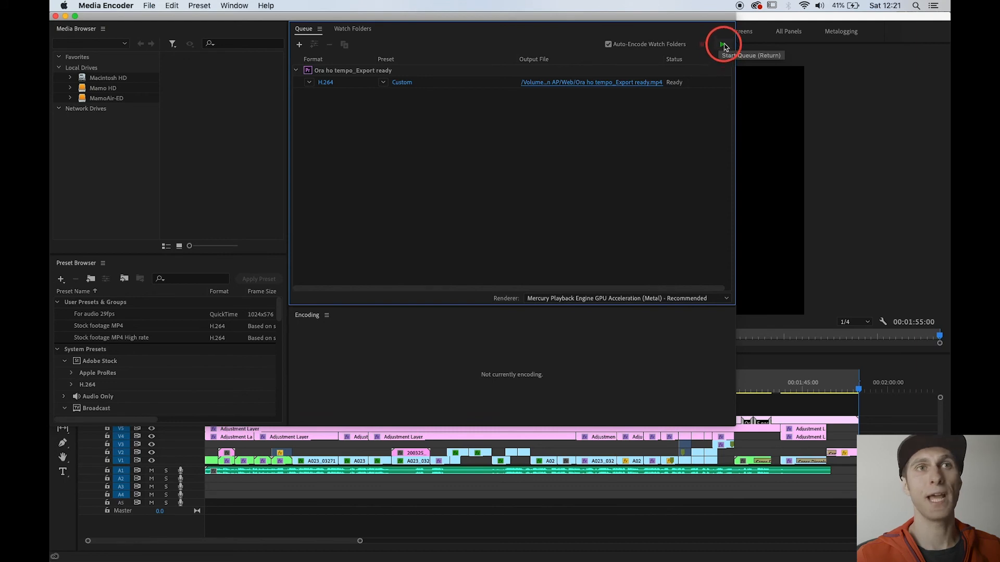
left_click(721, 47)
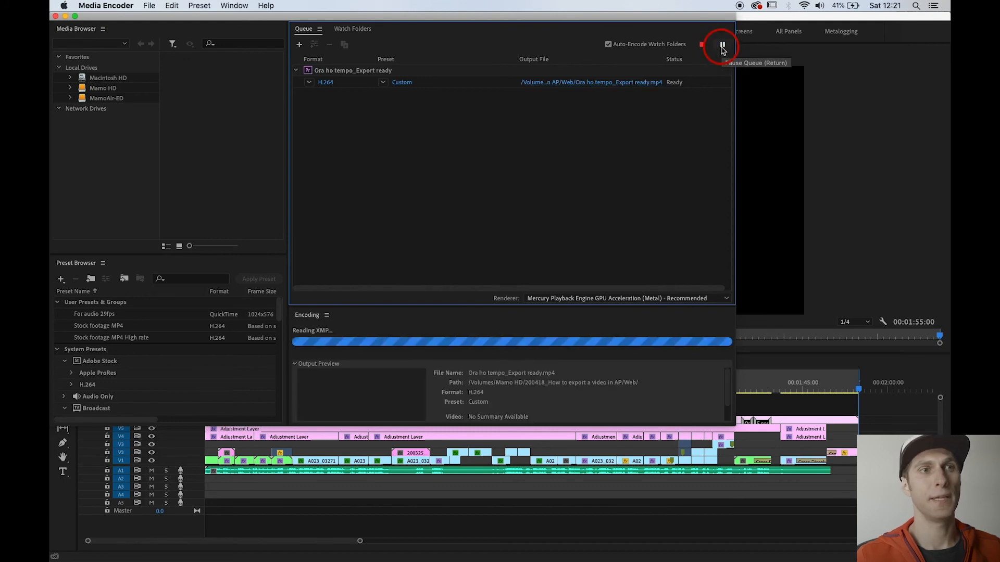